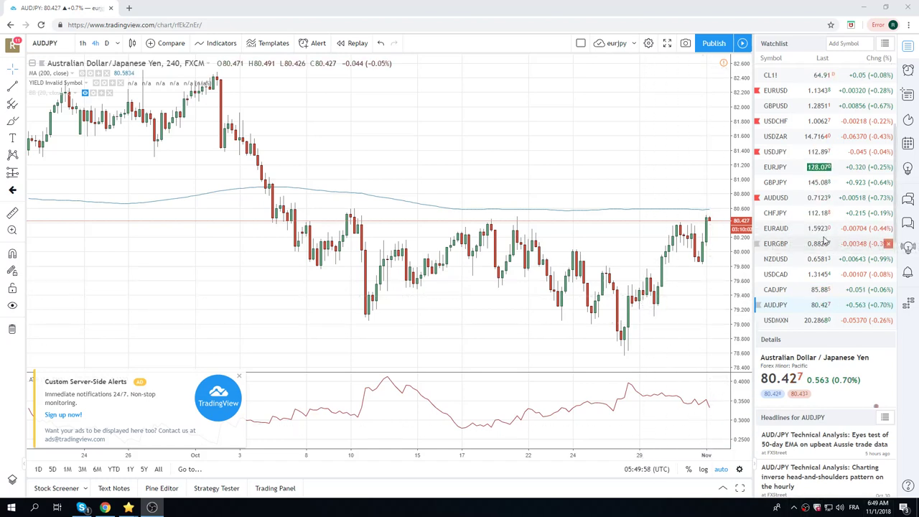
# Load EURUSD from the Watchlist to replace AUDJPY with its 240-minute chart
pyautogui.scroll(2, 824, 241)
pyautogui.scroll(1, 824, 241)
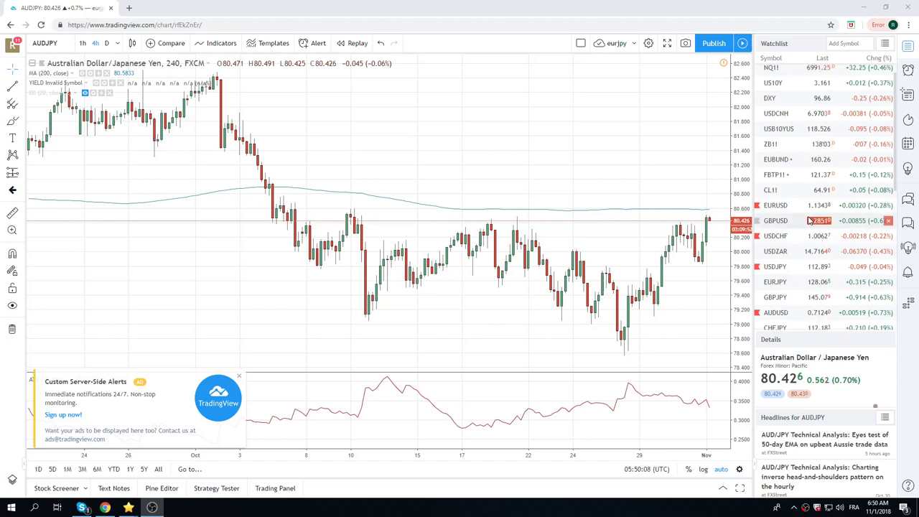
pyautogui.moveTo(774, 174)
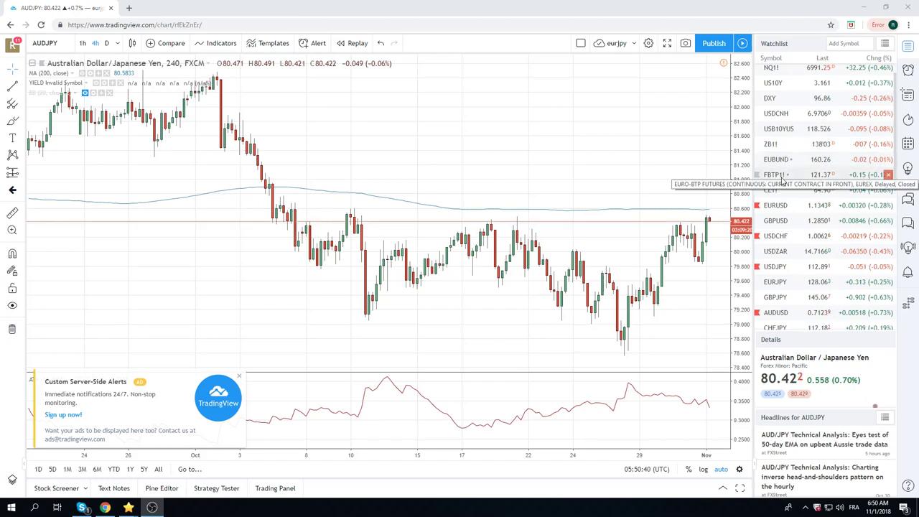
pyautogui.click(775, 206)
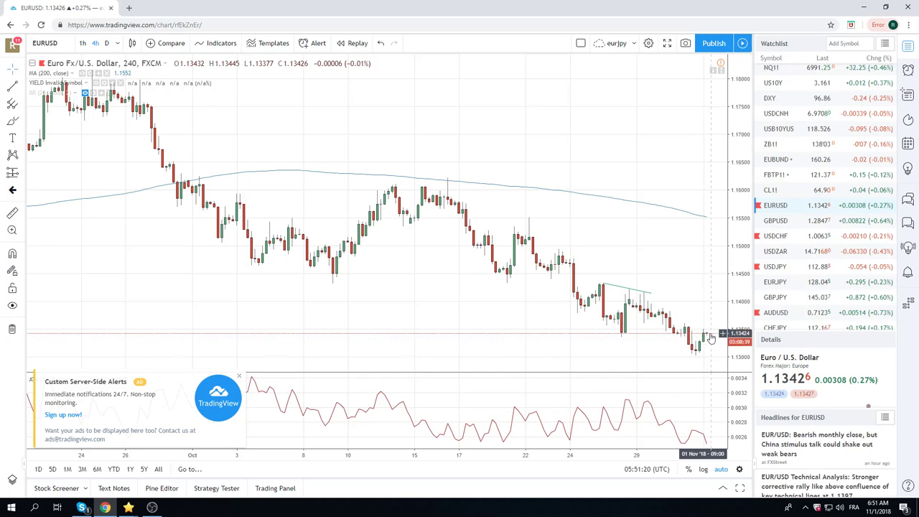
pyautogui.scroll(-3, 630, 290)
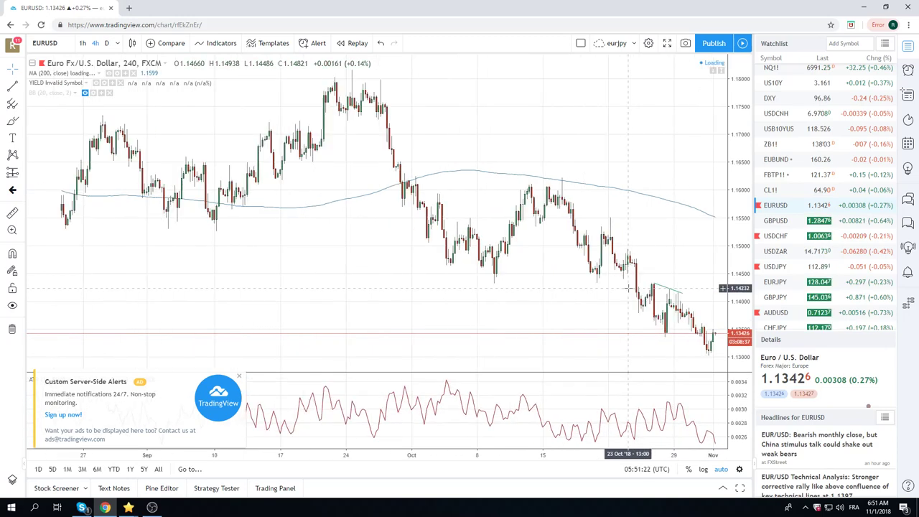
pyautogui.scroll(-2, 628, 288)
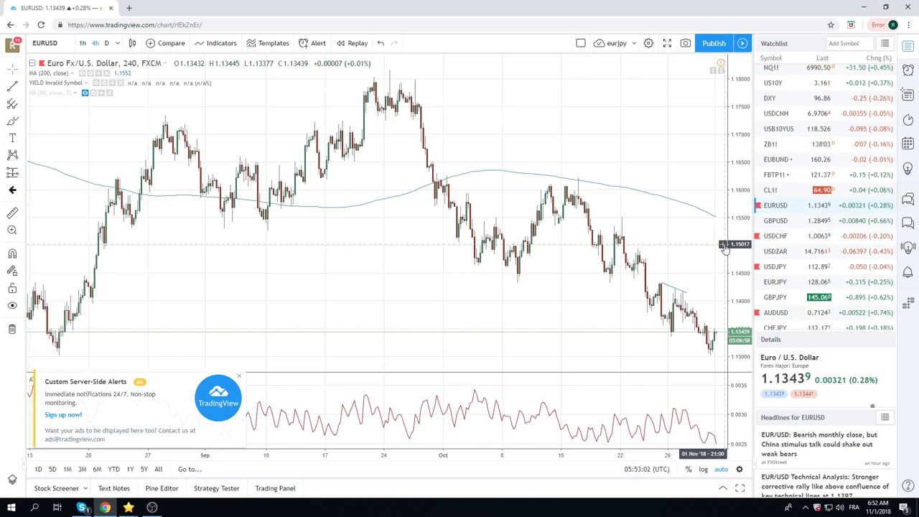
# Open GBPUSD's 4-hour chart, zoom in to inspect it, then load AUDUSD near 0.7125
pyautogui.click(779, 224)
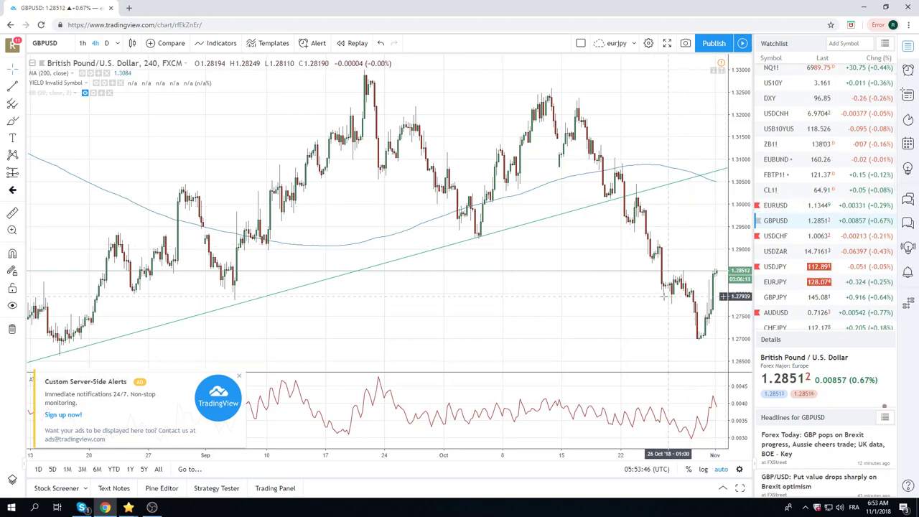
pyautogui.scroll(2, 653, 297)
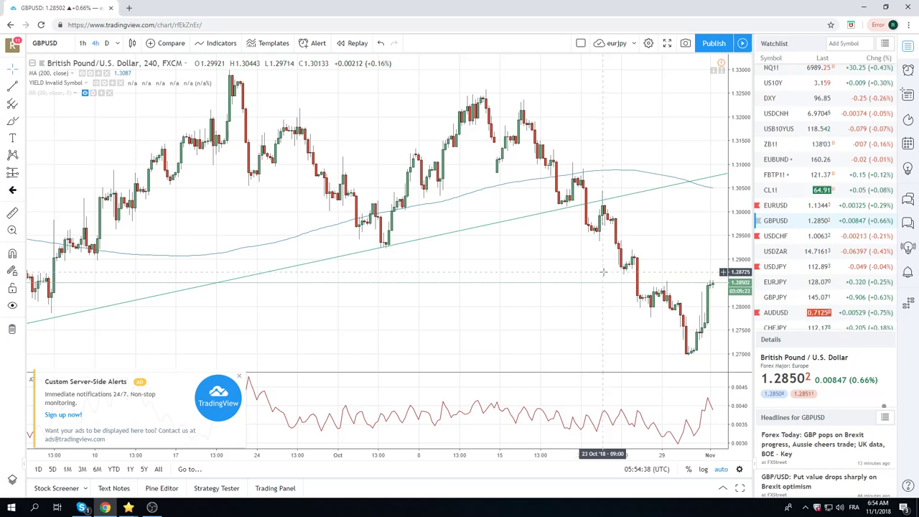
pyautogui.click(775, 313)
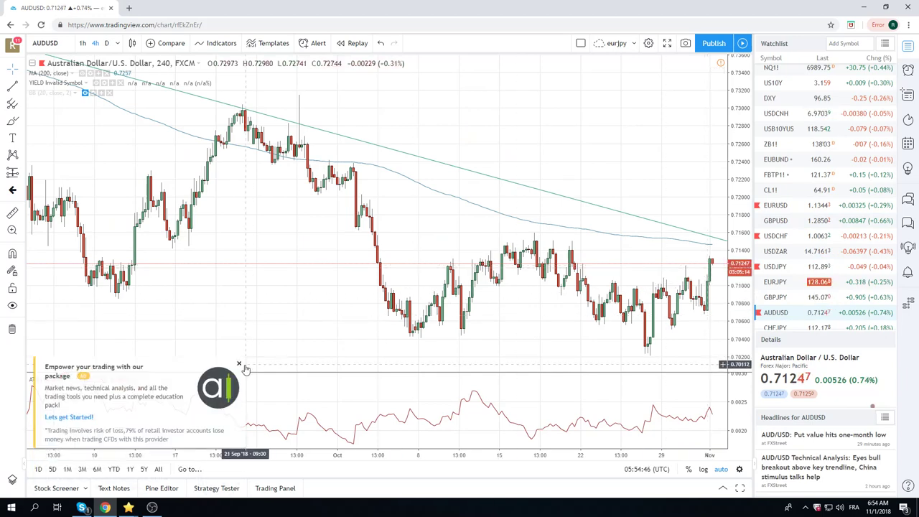
pyautogui.click(239, 364)
pyautogui.click(357, 343)
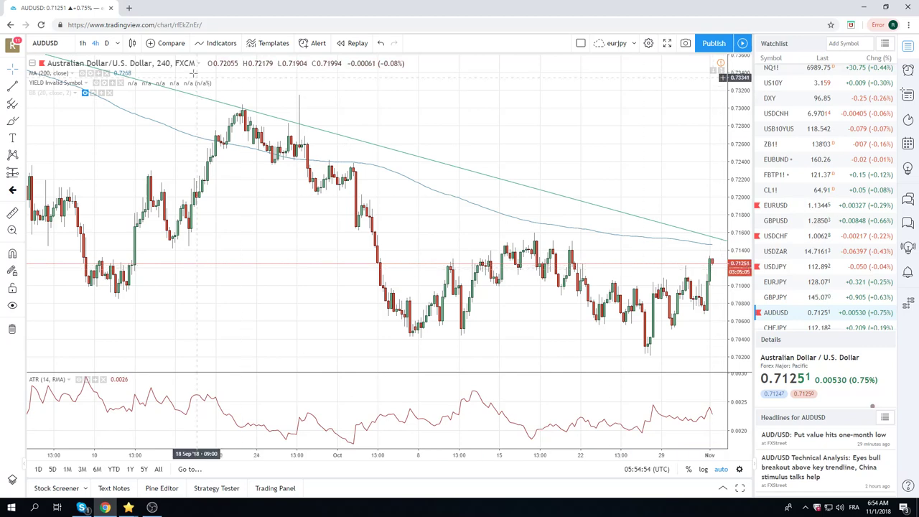
pyautogui.click(107, 43)
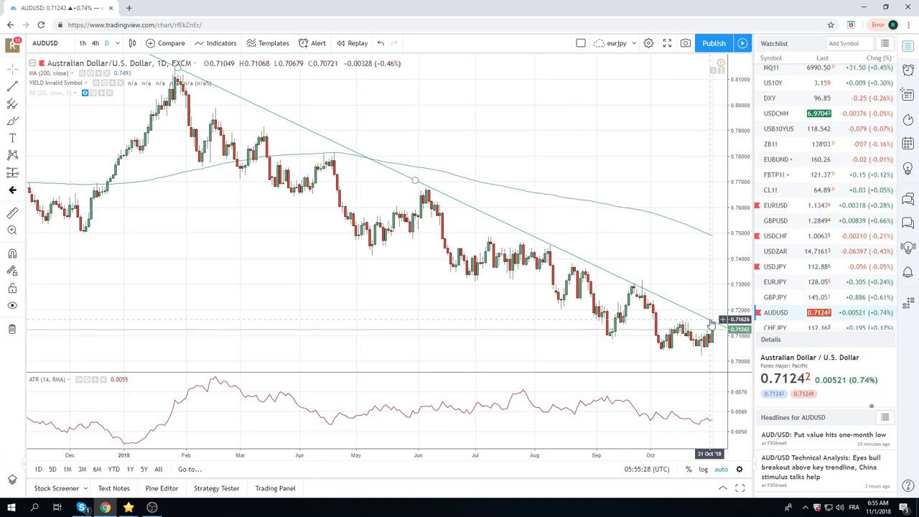
pyautogui.moveTo(807, 267)
pyautogui.scroll(-1, 805, 264)
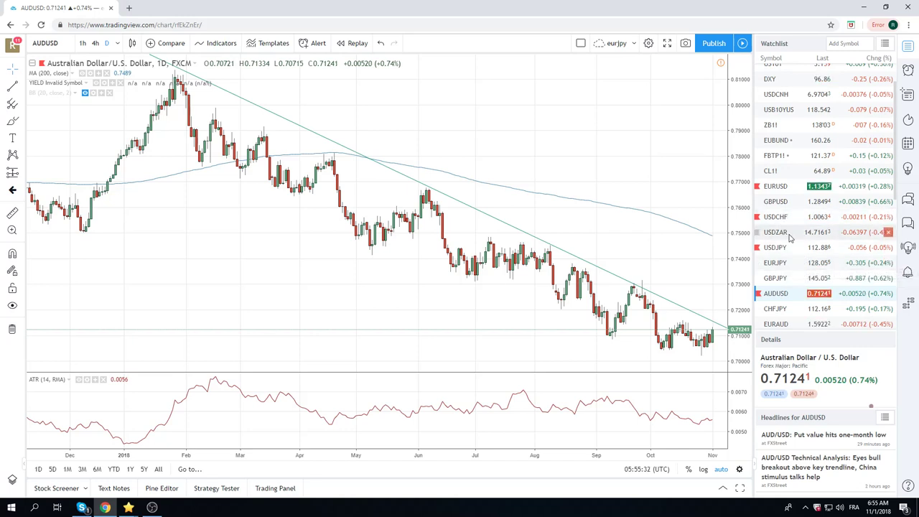
pyautogui.scroll(2, 789, 241)
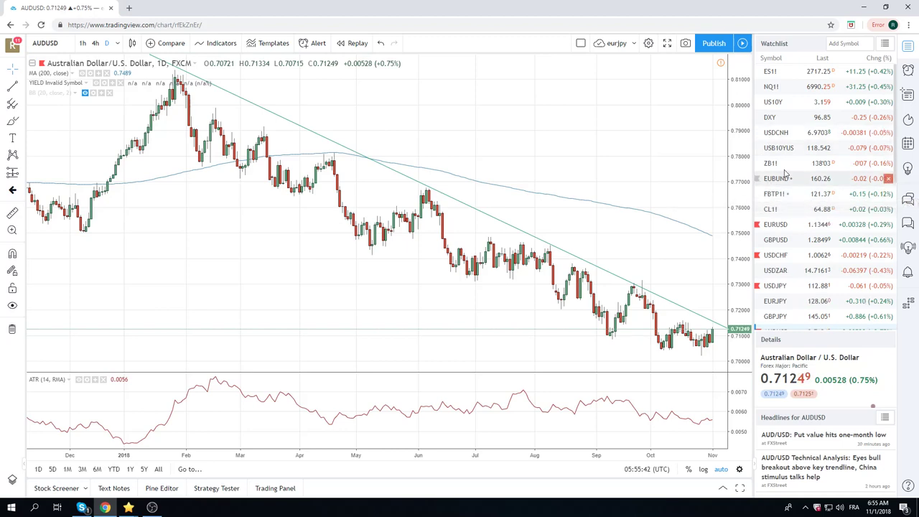
# Load the ES1! daily futures chart near 2717 and zoom out to view it
pyautogui.click(782, 73)
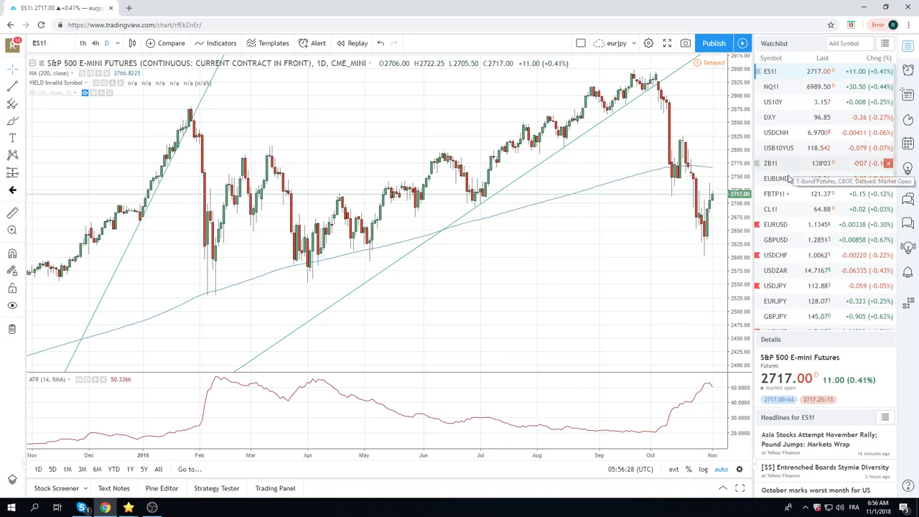
pyautogui.scroll(-1, 788, 178)
pyautogui.scroll(-2, 788, 180)
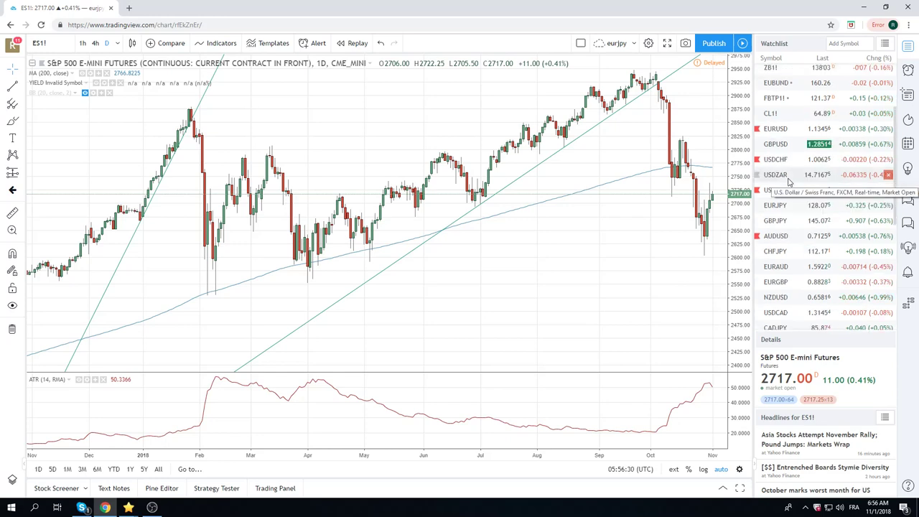
# Switch the chart from ES1! to the USDCAD daily chart near 1.3145
pyautogui.click(778, 312)
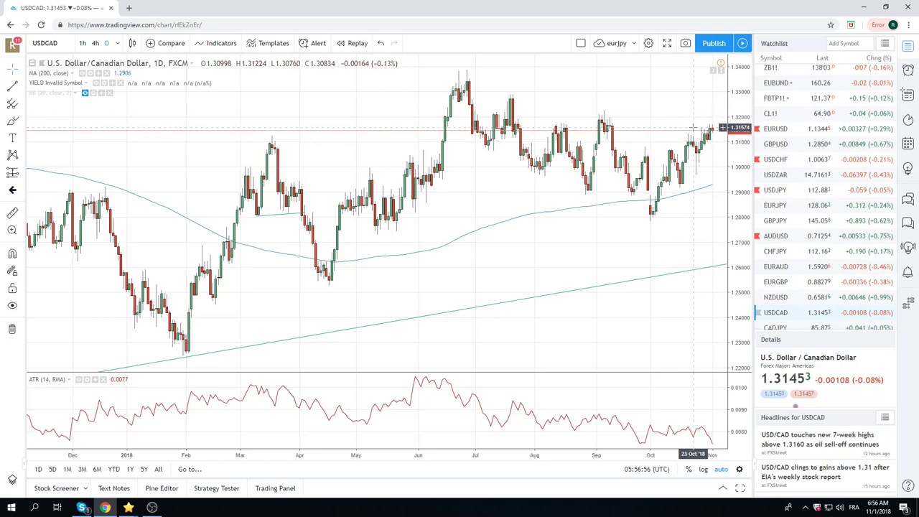
# Change USDCAD to the 4h interval and adjust the zoom on the chart
pyautogui.click(94, 45)
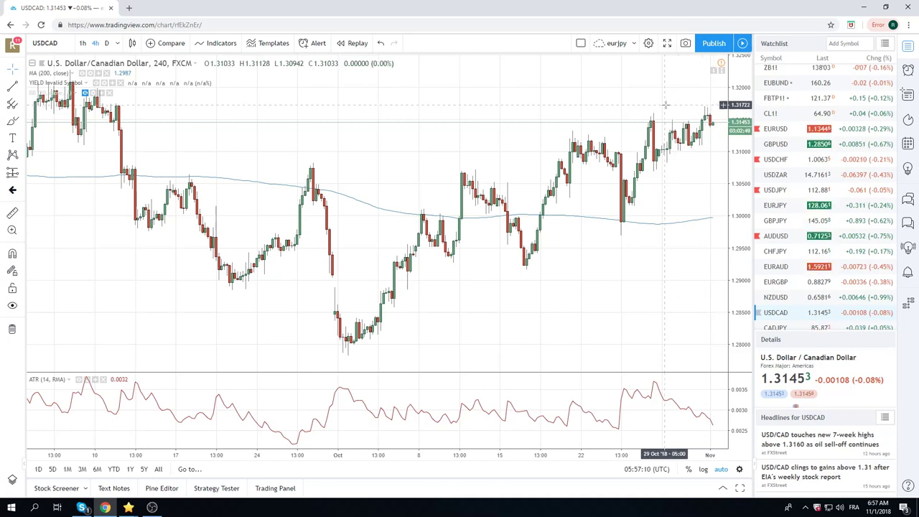
pyautogui.scroll(-2, 664, 108)
pyautogui.scroll(-2, 790, 170)
pyautogui.scroll(-2, 789, 170)
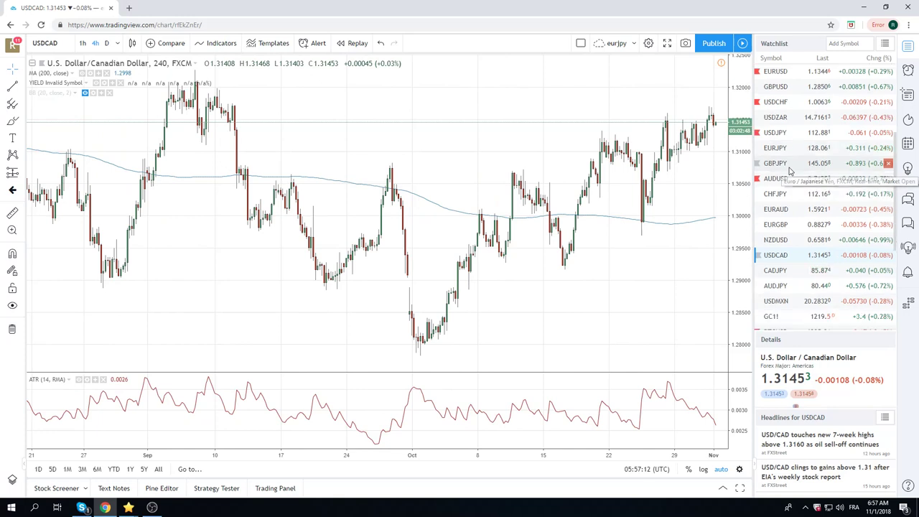
pyautogui.scroll(1, 789, 171)
pyautogui.scroll(1, 789, 170)
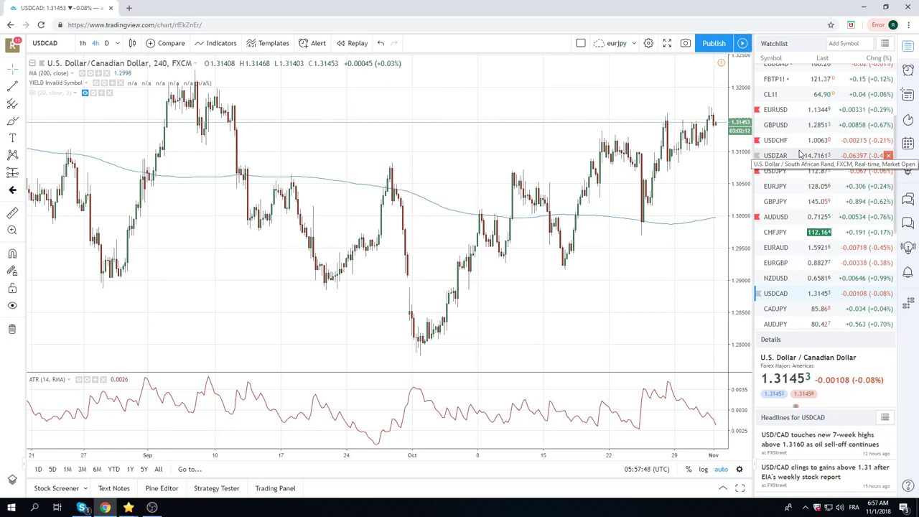
# Load EURUSD from the Watchlist on the 240-minute chart, price near 1.1344
pyautogui.click(779, 111)
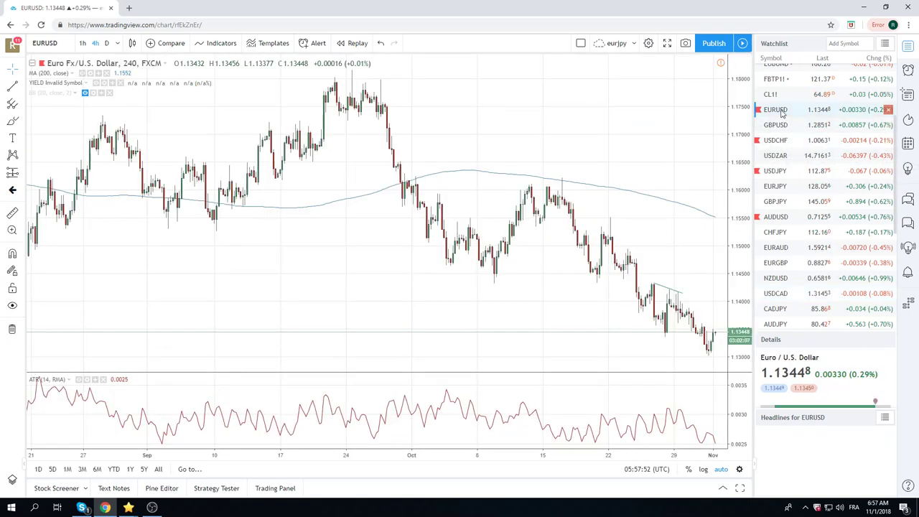